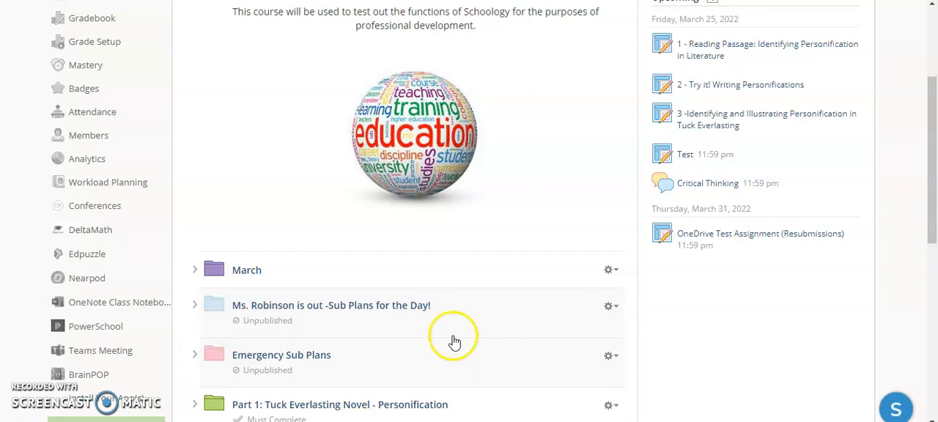
# - Review the contents and available options of the Emergency Sub Plans folder, then collapse it
pyautogui.click(194, 355)
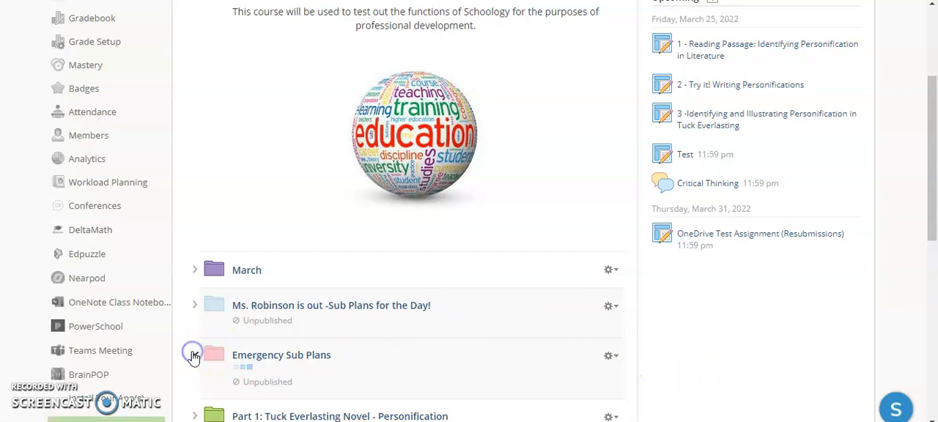
pyautogui.scroll(-2, 194, 358)
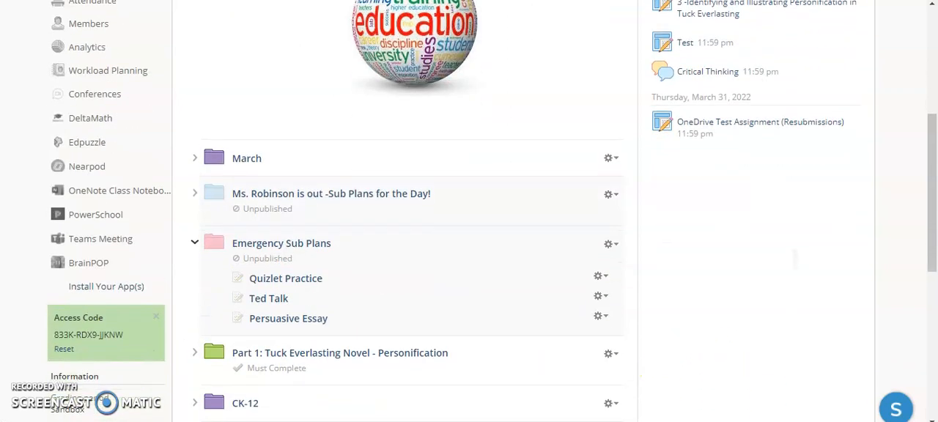
pyautogui.click(619, 251)
pyautogui.click(619, 251)
pyautogui.click(194, 243)
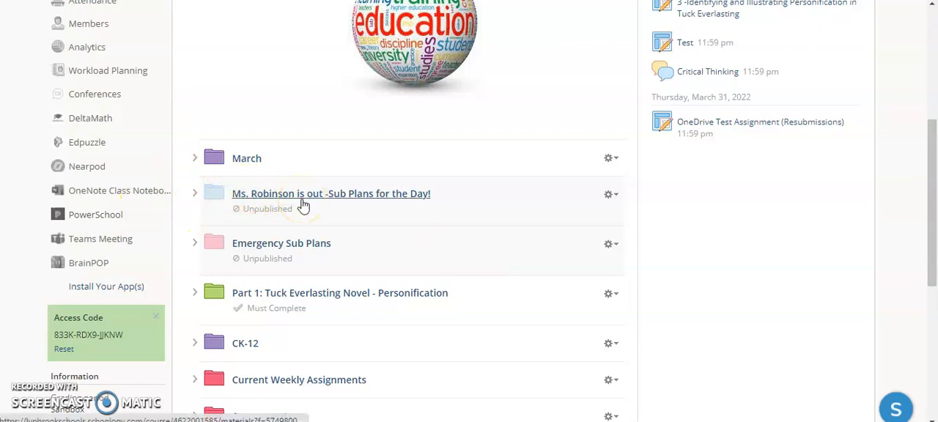
# - Expand the Sub Plans for the Day! folder and the March folder down through Week of 2/28 to Monday
pyautogui.click(194, 195)
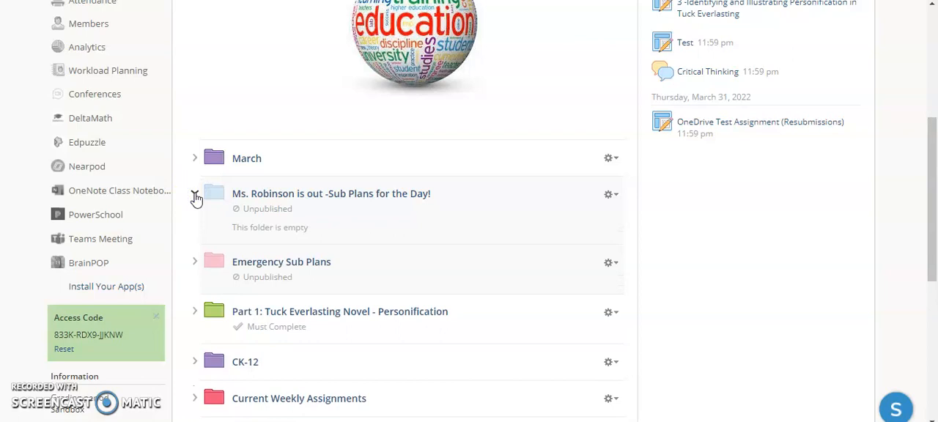
pyautogui.click(195, 161)
pyautogui.click(194, 160)
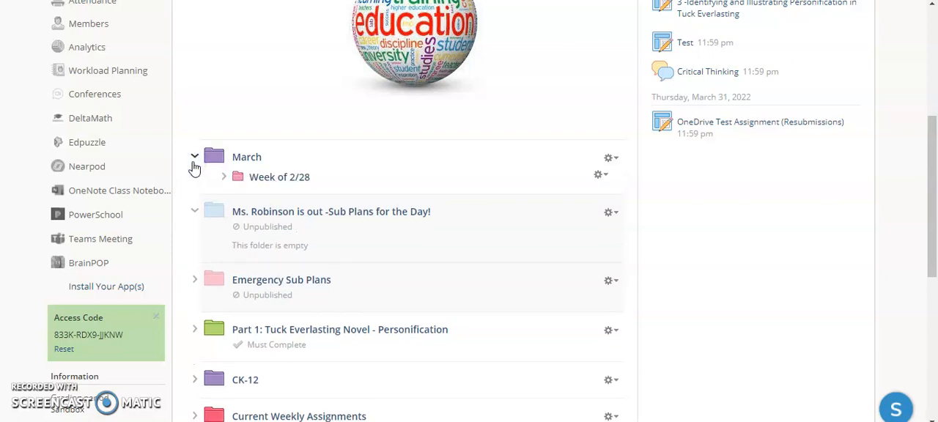
pyautogui.click(224, 177)
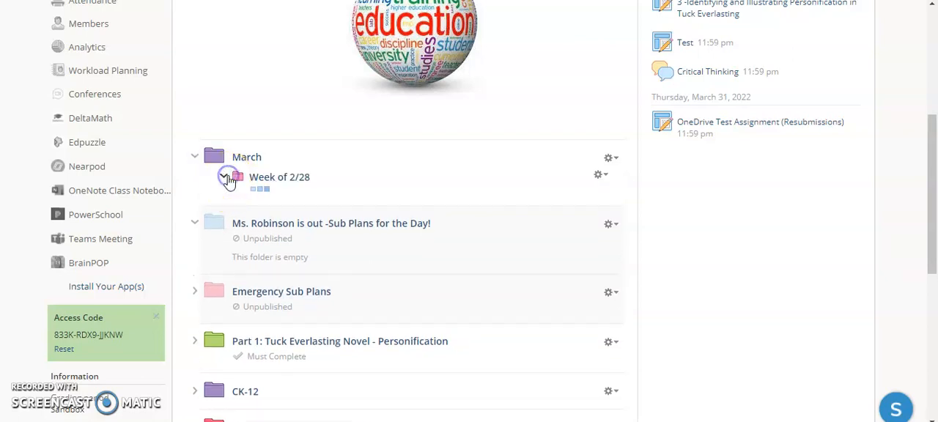
pyautogui.click(241, 197)
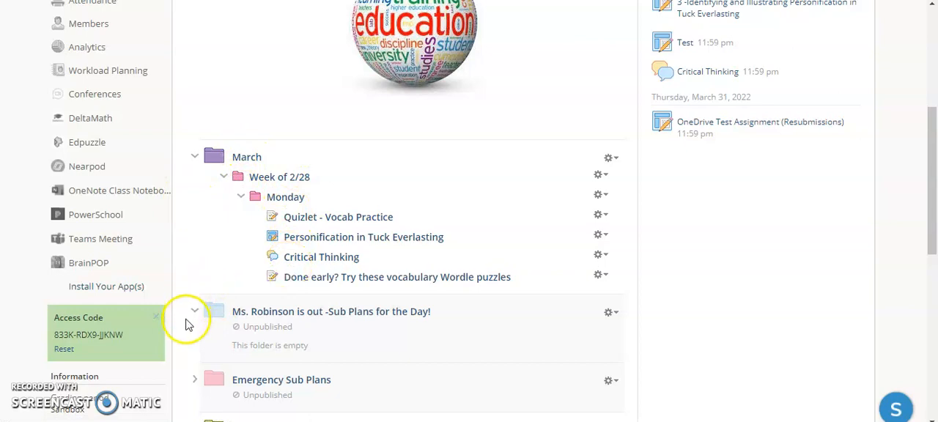
# - Move the Quizlet, Personification in Tuck Everlasting, Critical Thinking and Wordle puzzles items from Monday into the Sub Plans for the Day! folder
pyautogui.moveTo(195, 321); pyautogui.dragTo(320, 340)
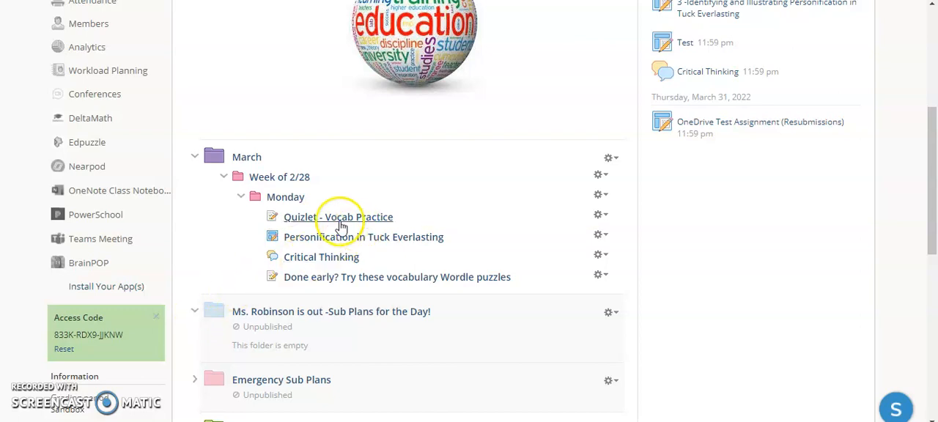
pyautogui.moveTo(341, 226); pyautogui.dragTo(304, 272)
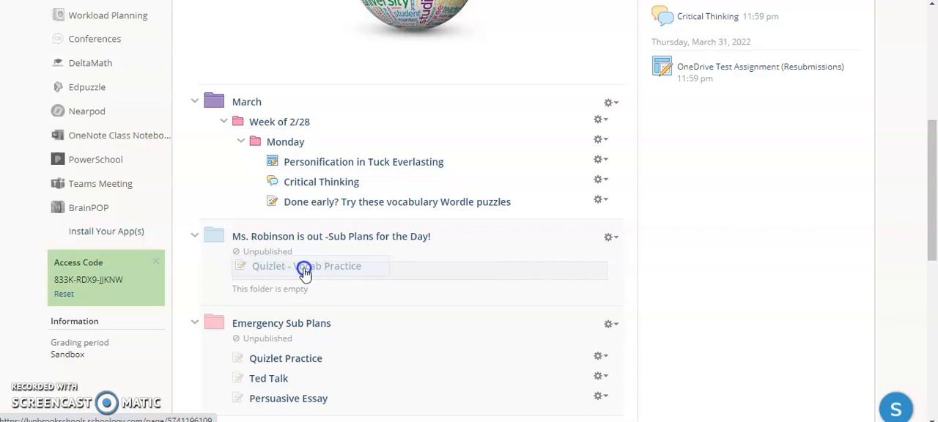
pyautogui.moveTo(304, 274); pyautogui.dragTo(303, 273)
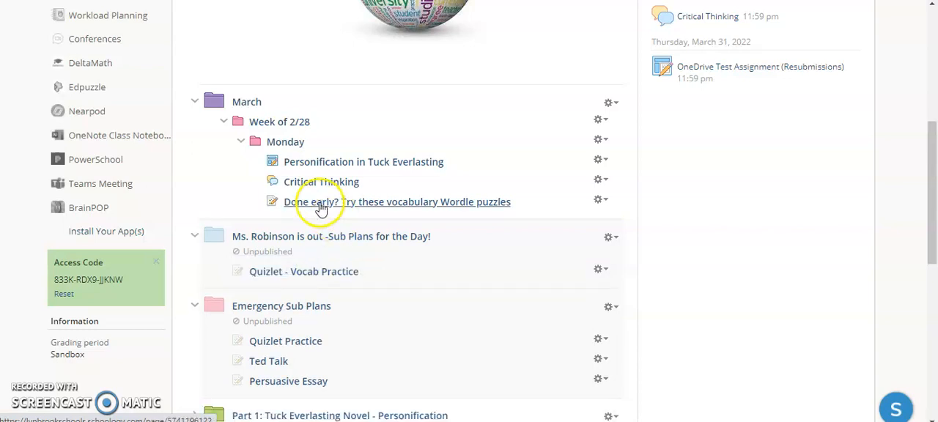
pyautogui.moveTo(333, 168); pyautogui.dragTo(305, 285)
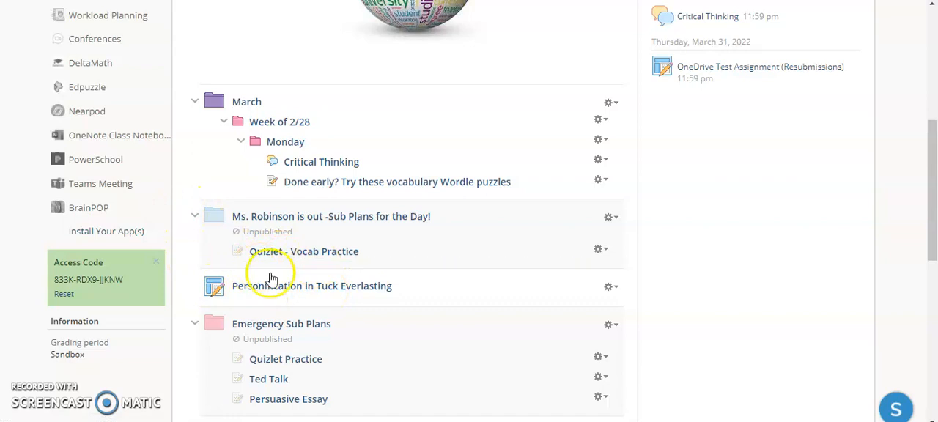
pyautogui.moveTo(244, 285); pyautogui.dragTo(271, 271)
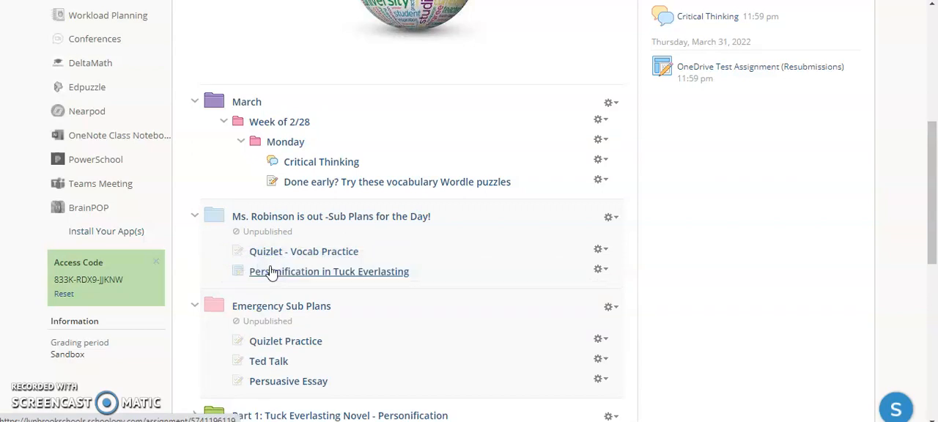
pyautogui.moveTo(333, 162); pyautogui.dragTo(320, 287)
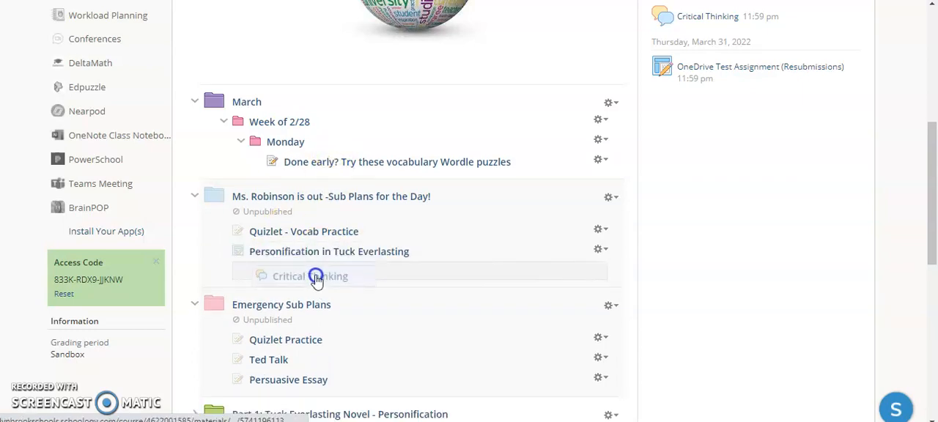
pyautogui.moveTo(376, 167); pyautogui.dragTo(328, 273)
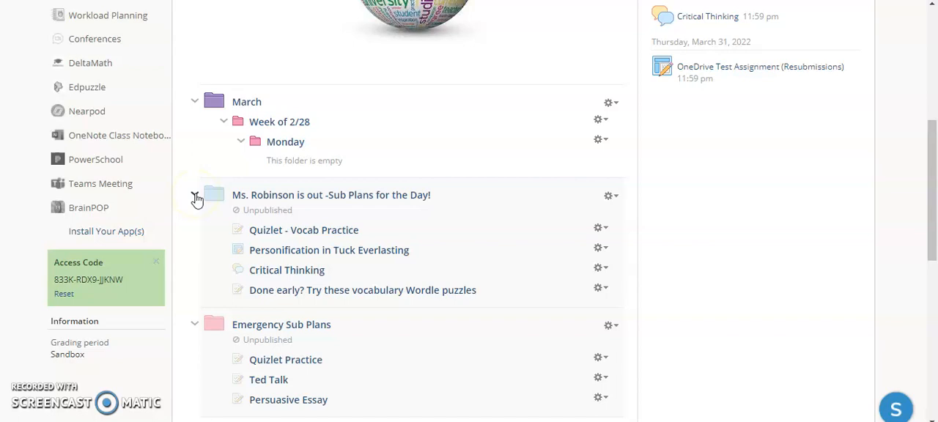
# - Collapse the Sub Plans for the Day! folder and publish it
pyautogui.click(196, 196)
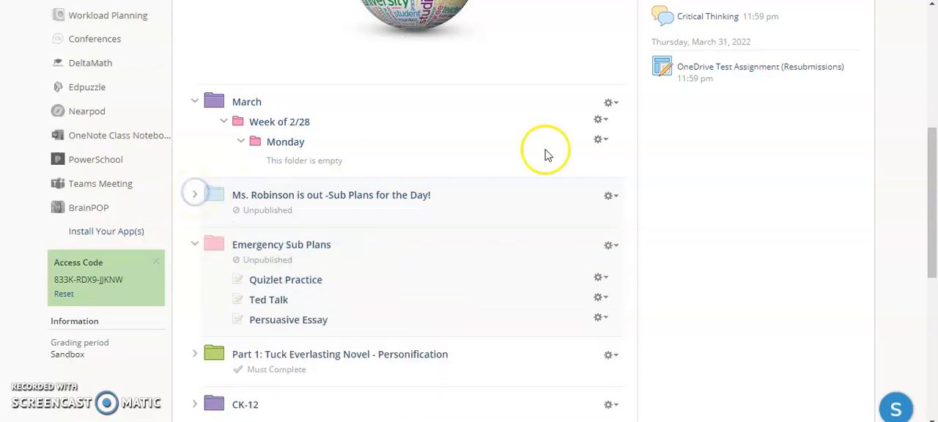
pyautogui.click(610, 198)
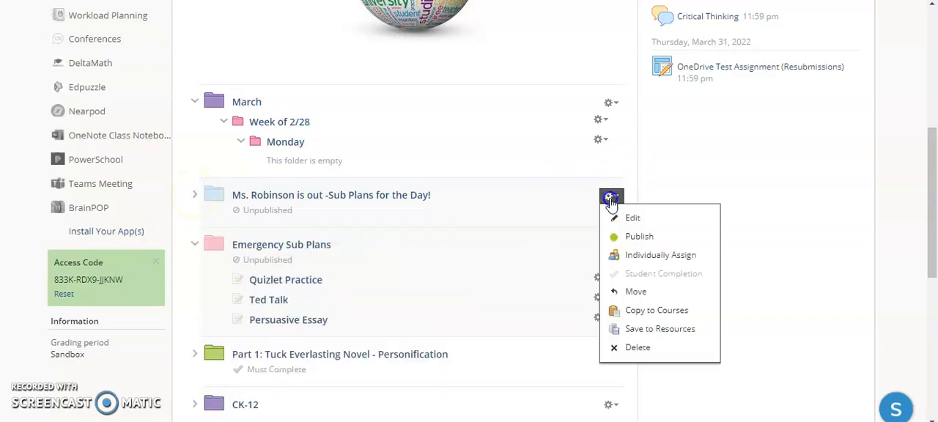
pyautogui.click(634, 236)
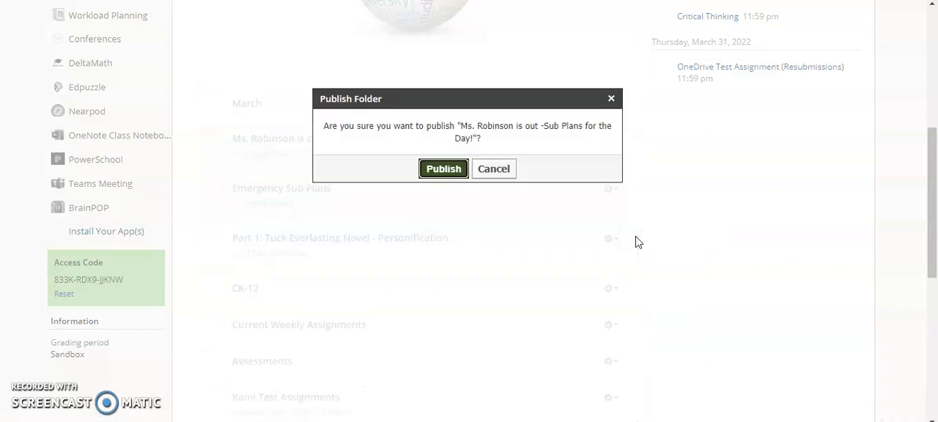
pyautogui.click(457, 165)
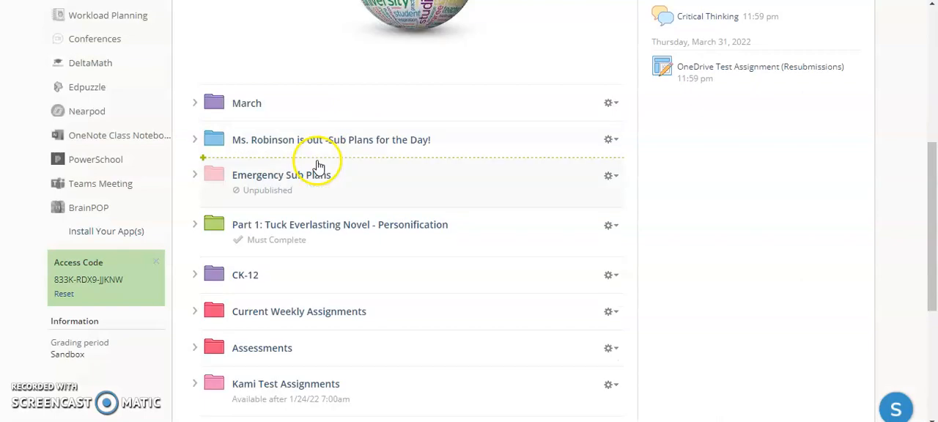
# - Move the Sub Plans for the Day! folder above the March folder in the course materials
pyautogui.click(294, 142)
pyautogui.moveTo(294, 143); pyautogui.dragTo(293, 84)
pyautogui.scroll(3, 746, 381)
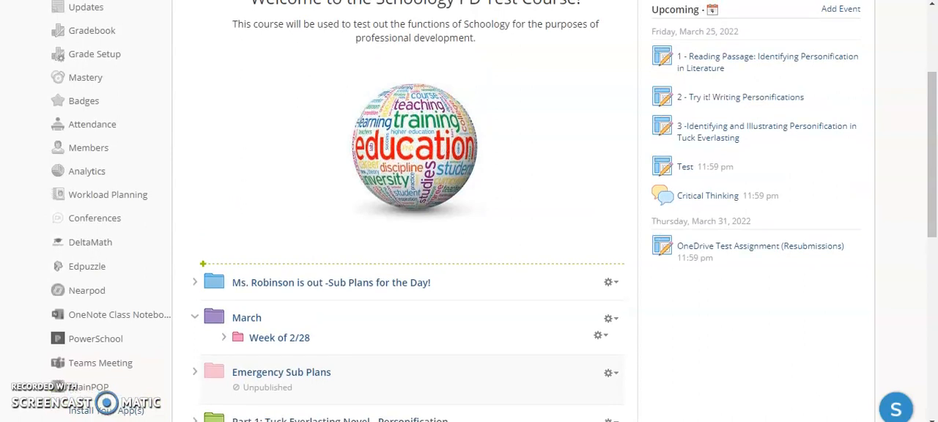
# - Start a course update marked as an announcement and paste the February 28 teacher absence message with the sub folder instructions
pyautogui.scroll(1, 492, 211)
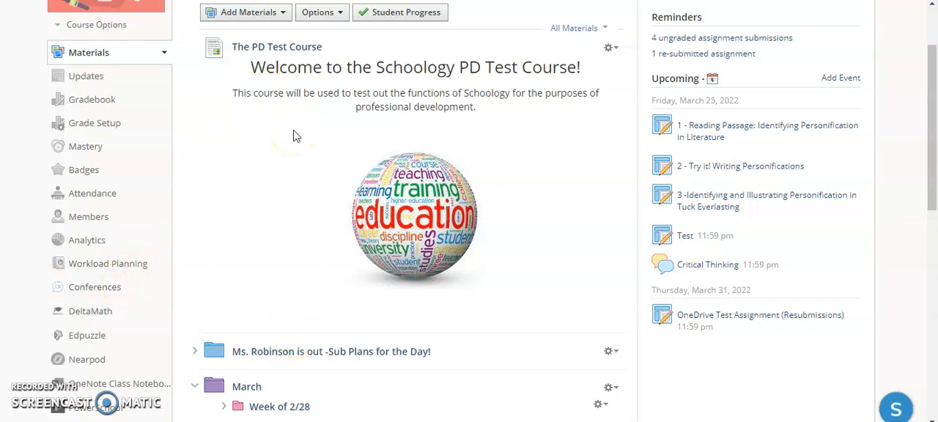
pyautogui.scroll(2, 295, 136)
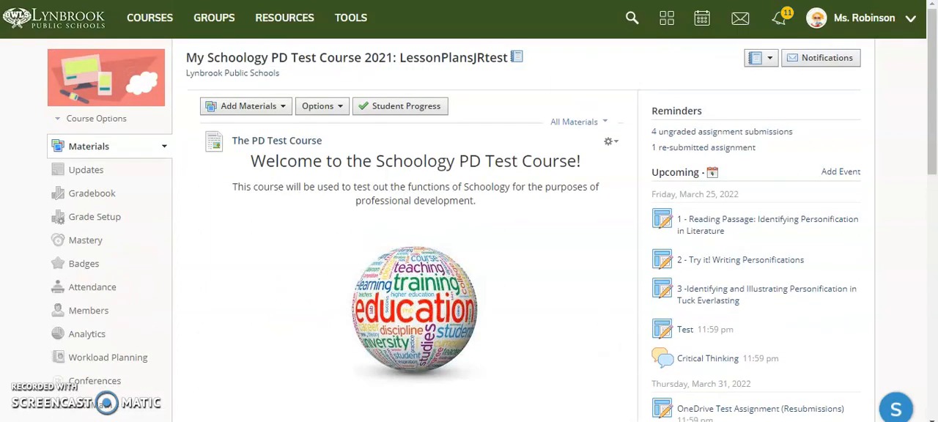
pyautogui.click(86, 174)
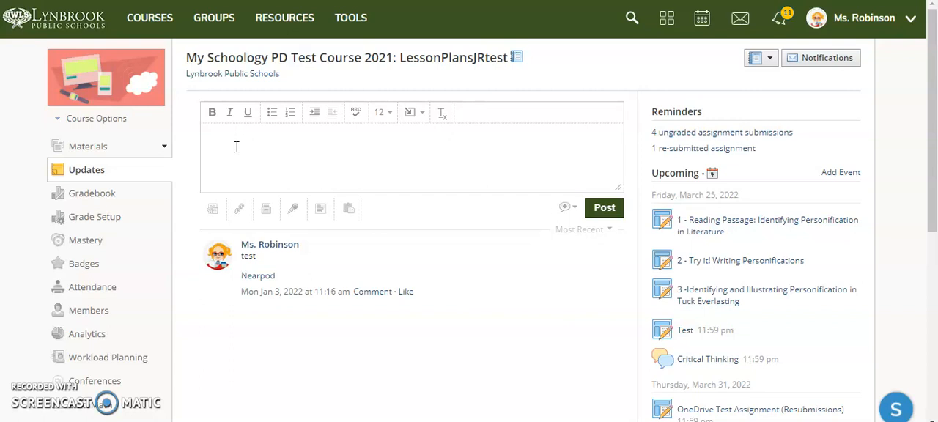
pyautogui.click(286, 151)
pyautogui.click(569, 208)
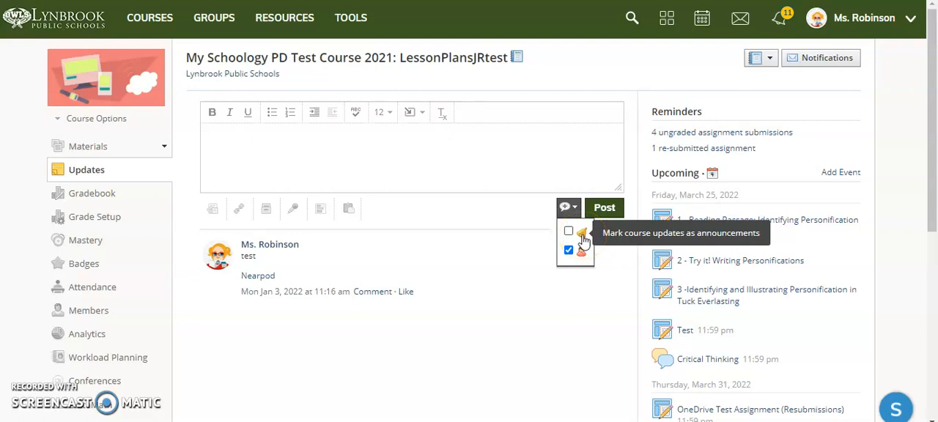
pyautogui.click(568, 233)
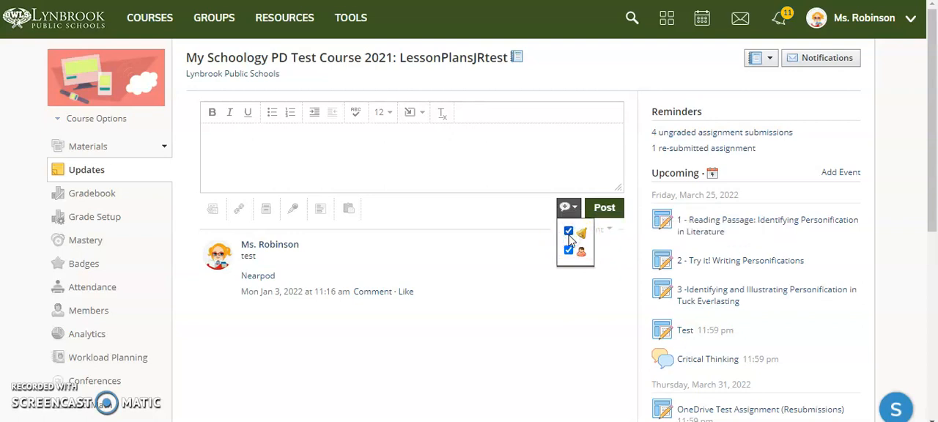
pyautogui.click(368, 145)
pyautogui.hotkey('ctrl', 'v')
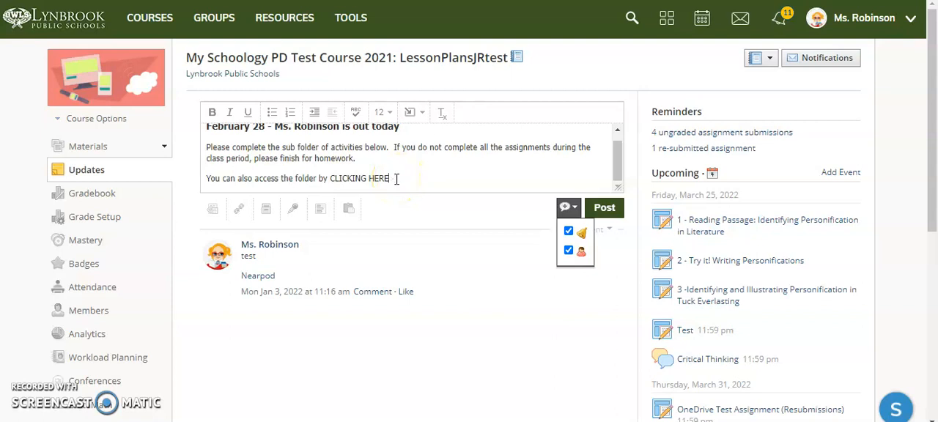
# - Set the font size of the announcement's body paragraphs below the heading to 14
pyautogui.click(411, 121)
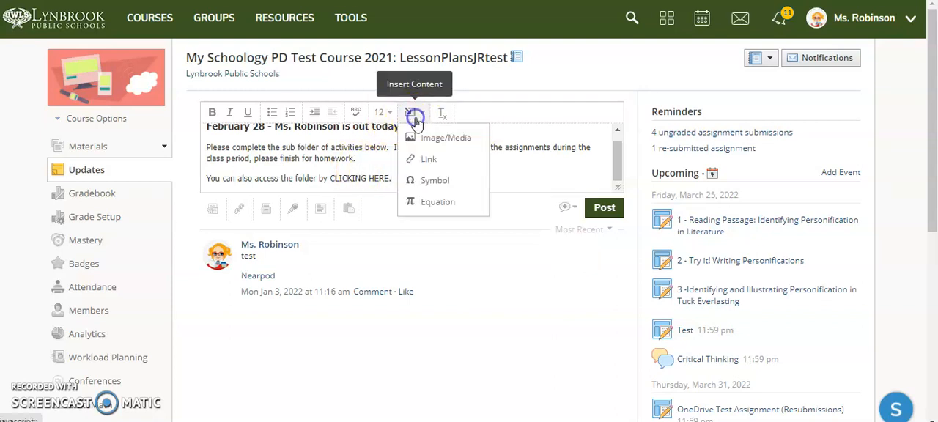
pyautogui.click(380, 112)
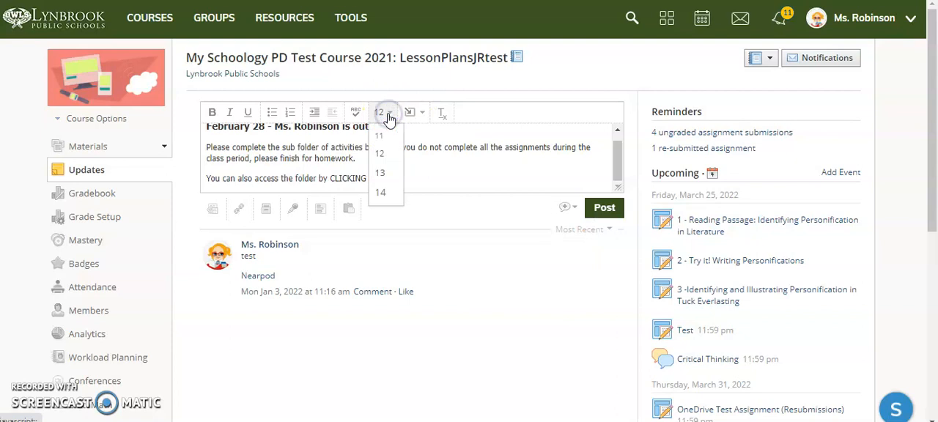
pyautogui.click(245, 172)
pyautogui.click(388, 178)
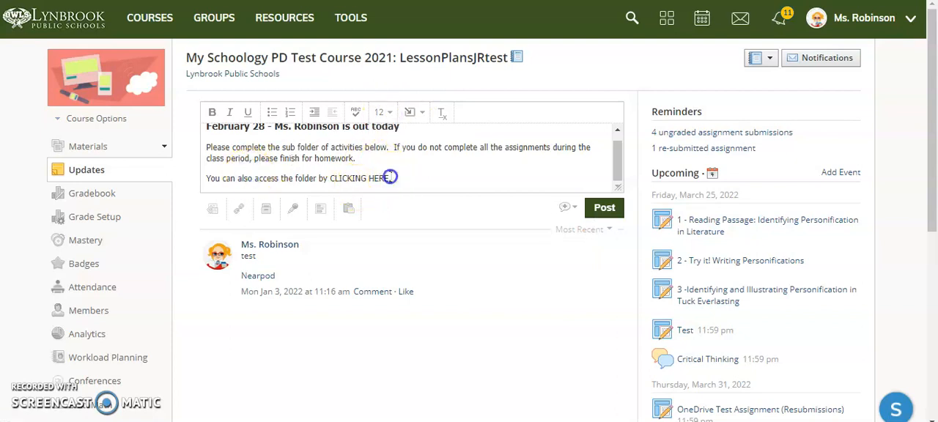
pyautogui.moveTo(388, 178); pyautogui.dragTo(183, 156)
pyautogui.click(383, 112)
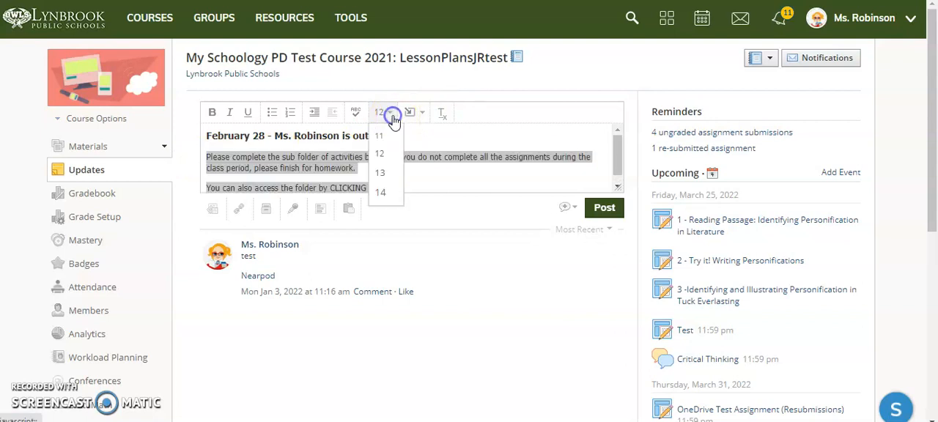
pyautogui.click(383, 192)
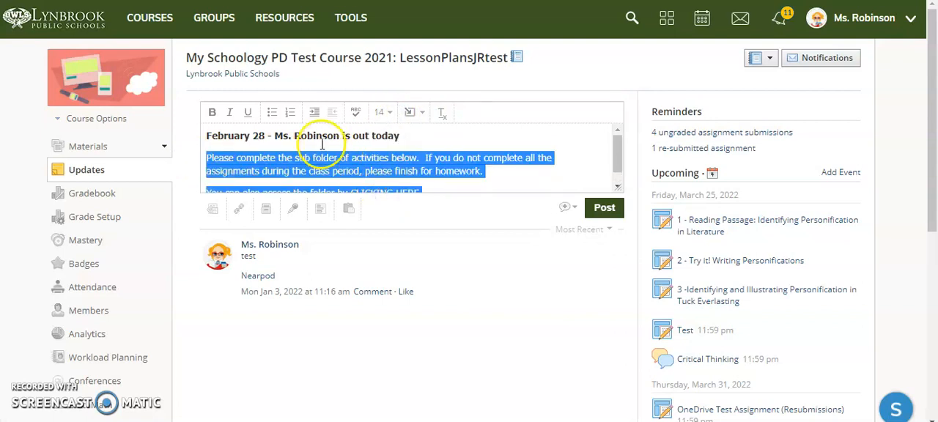
pyautogui.click(376, 157)
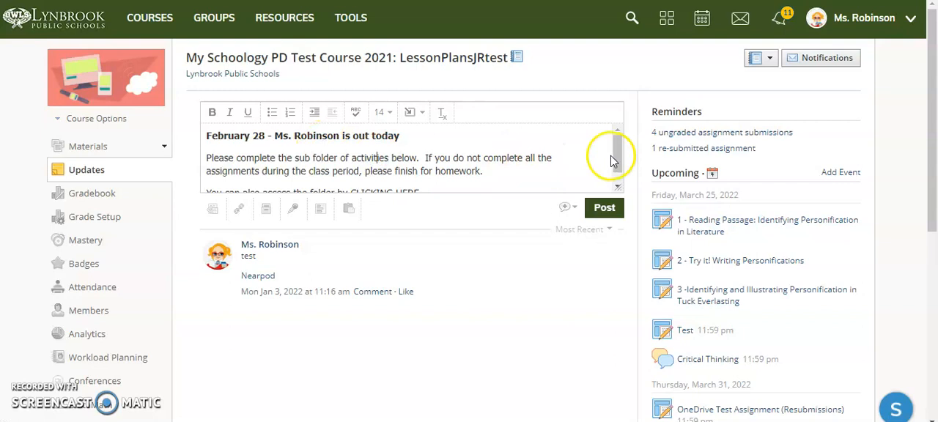
# - Check the announcement options, post the update to the course and return to the course materials
pyautogui.click(569, 207)
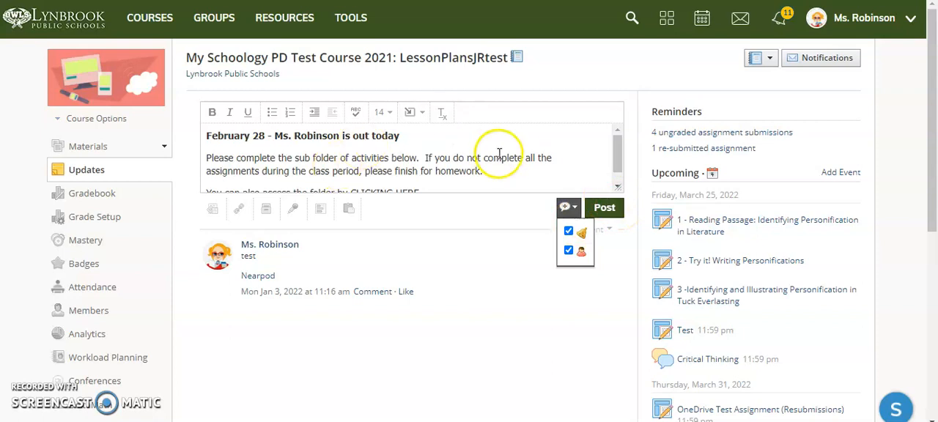
pyautogui.scroll(-1, 499, 154)
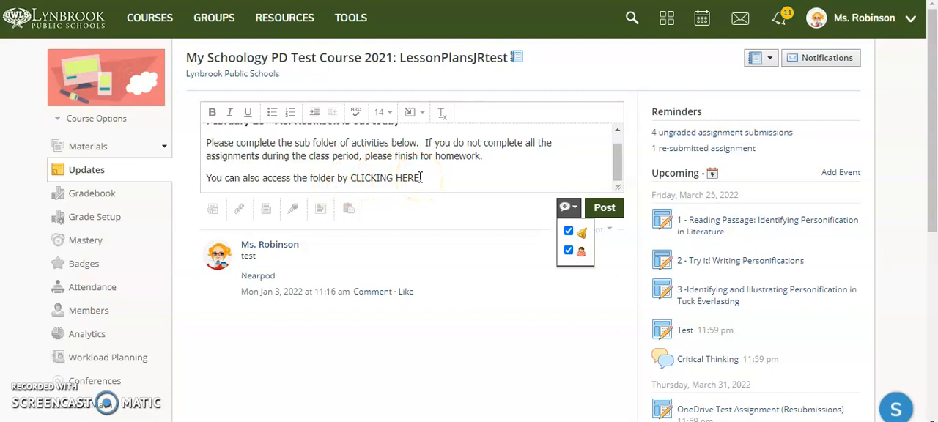
pyautogui.click(612, 209)
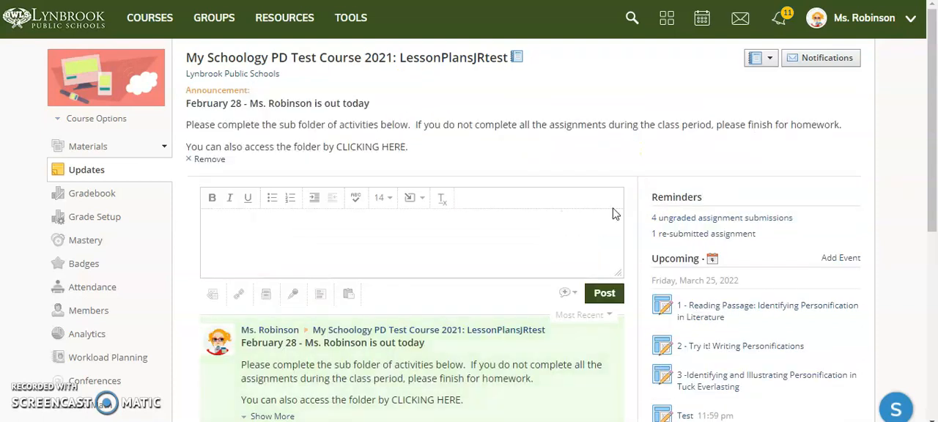
pyautogui.click(88, 147)
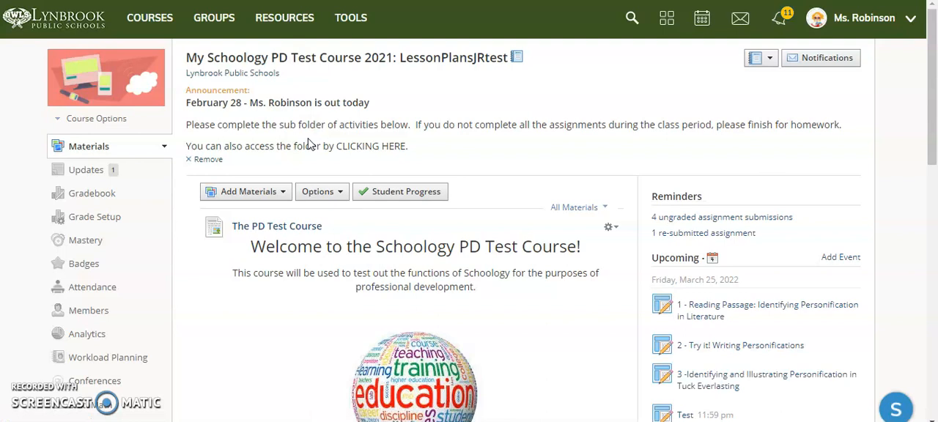
# - Copy the link address of the Sub Plans for the Day! folder in the course materials
pyautogui.scroll(-5, 309, 144)
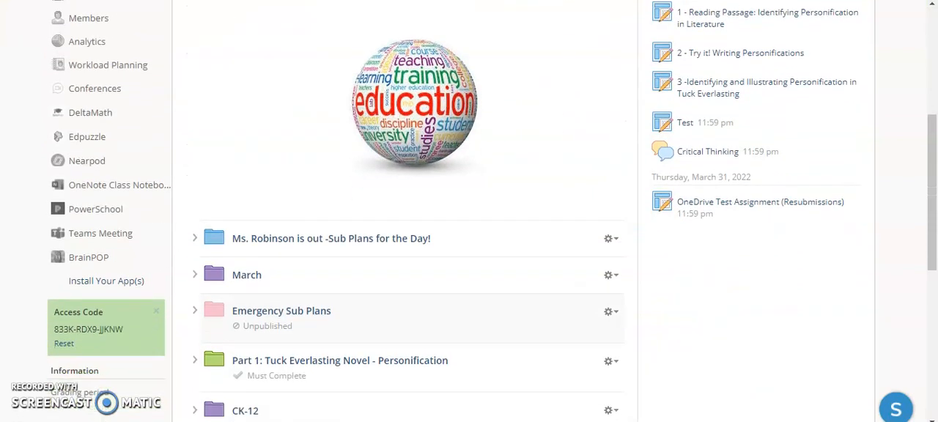
pyautogui.rightClick(316, 245)
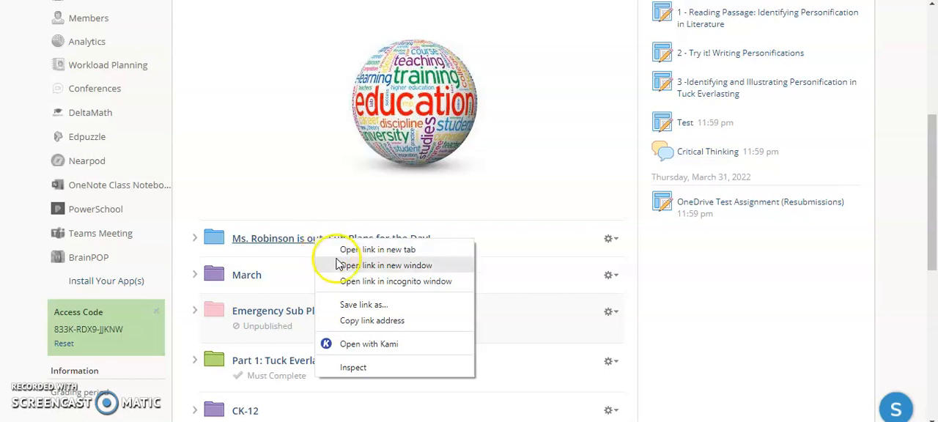
pyautogui.click(362, 322)
pyautogui.scroll(4, 359, 324)
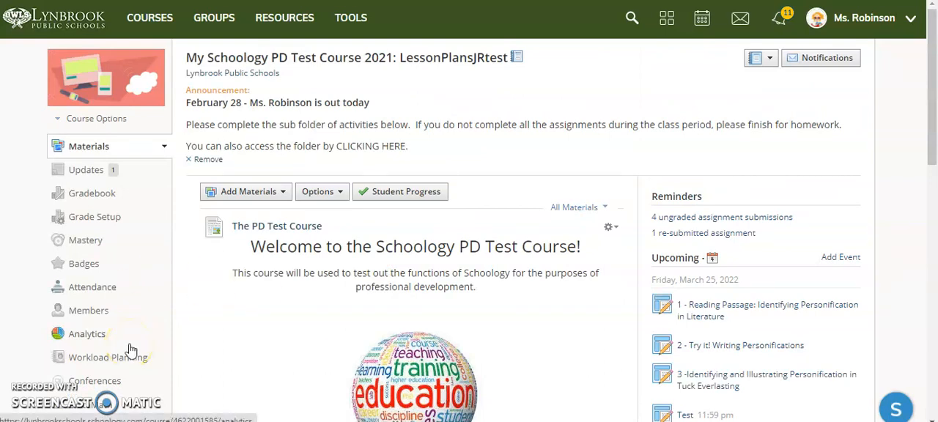
# - Open the February 28 teacher absence announcement for editing from the course updates
pyautogui.click(82, 176)
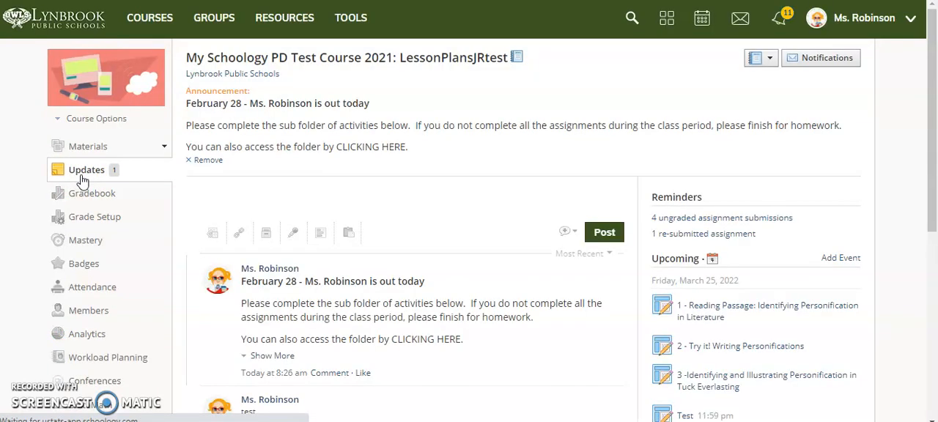
pyautogui.scroll(-2, 80, 178)
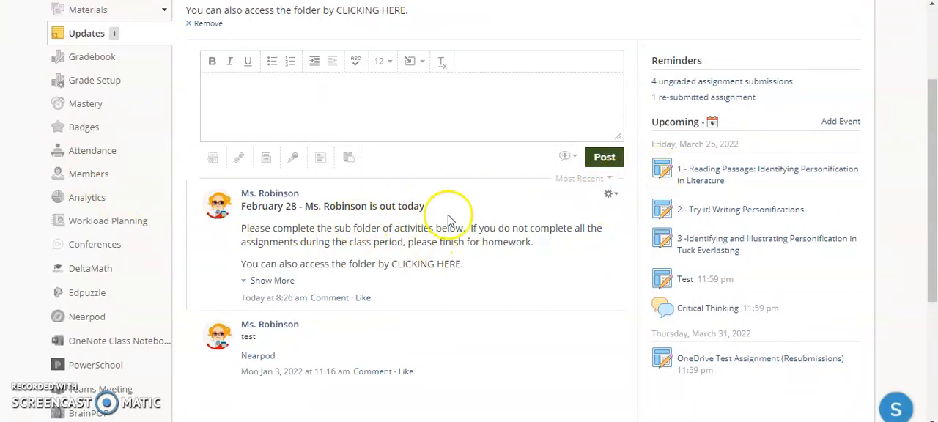
pyautogui.click(611, 194)
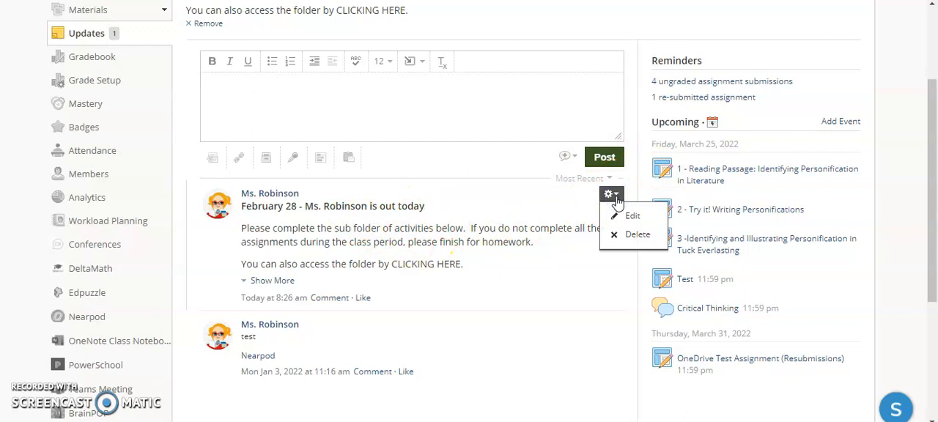
pyautogui.click(618, 214)
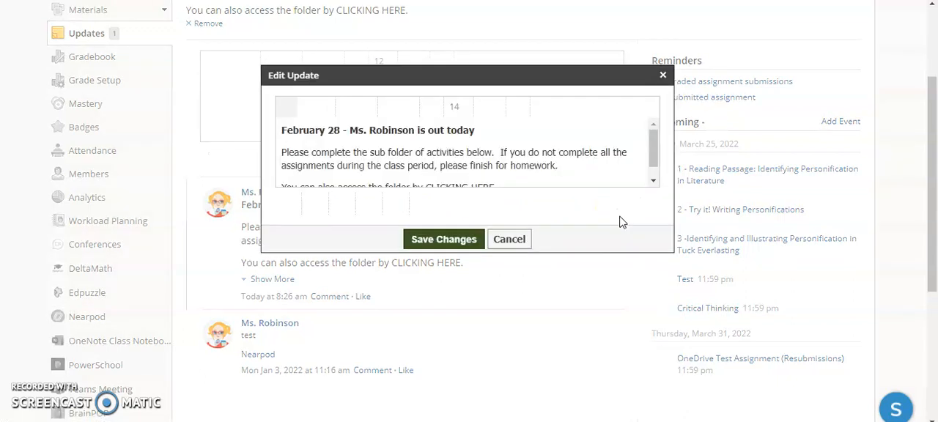
pyautogui.scroll(-1, 571, 152)
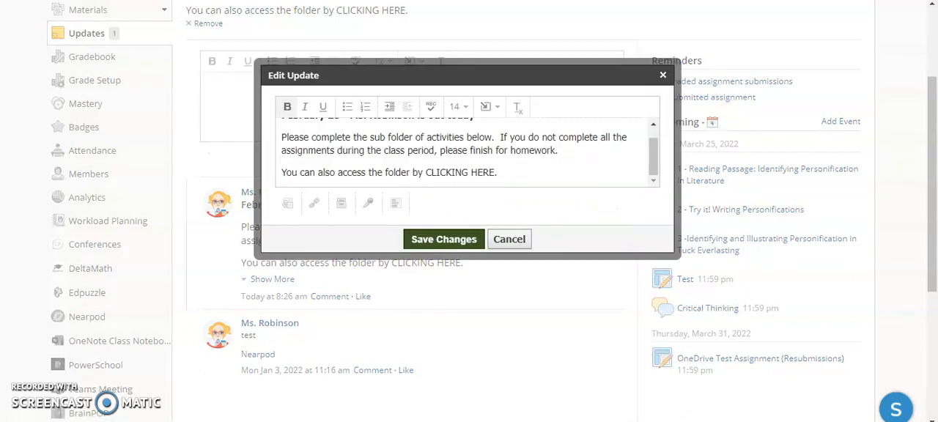
# - Turn the words CLICKING HERE in the announcement into a link to the copied sub folder address
pyautogui.click(427, 170)
pyautogui.moveTo(427, 170); pyautogui.dragTo(492, 179)
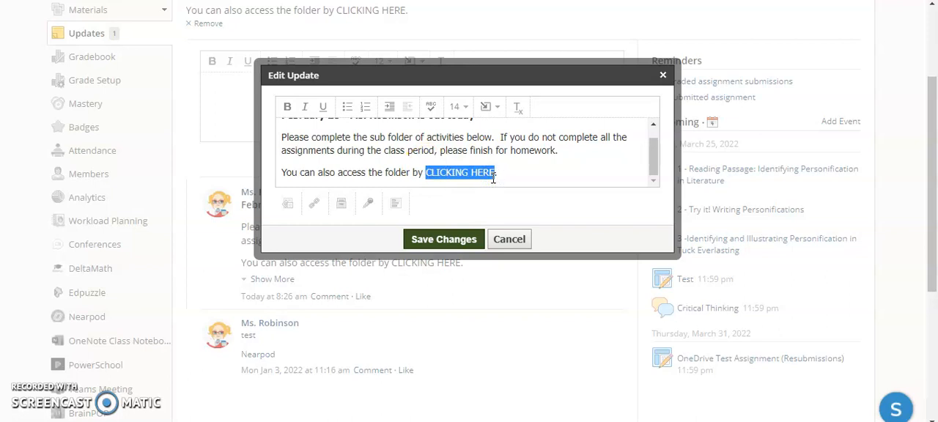
pyautogui.click(498, 109)
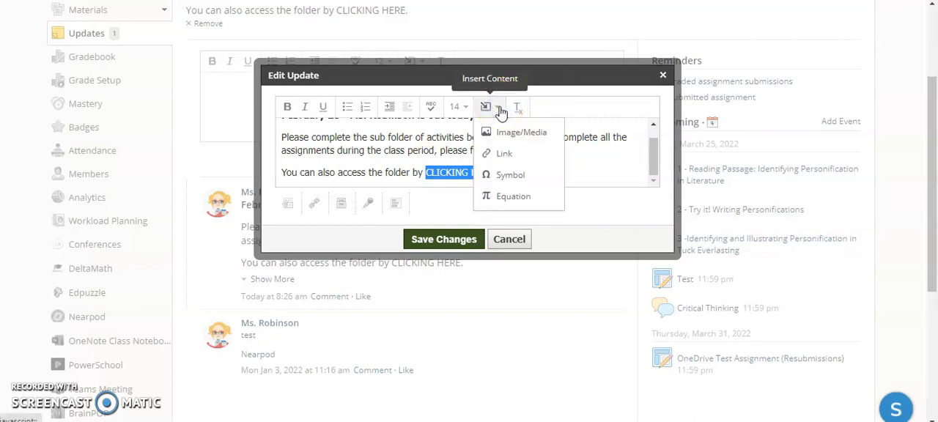
pyautogui.click(498, 153)
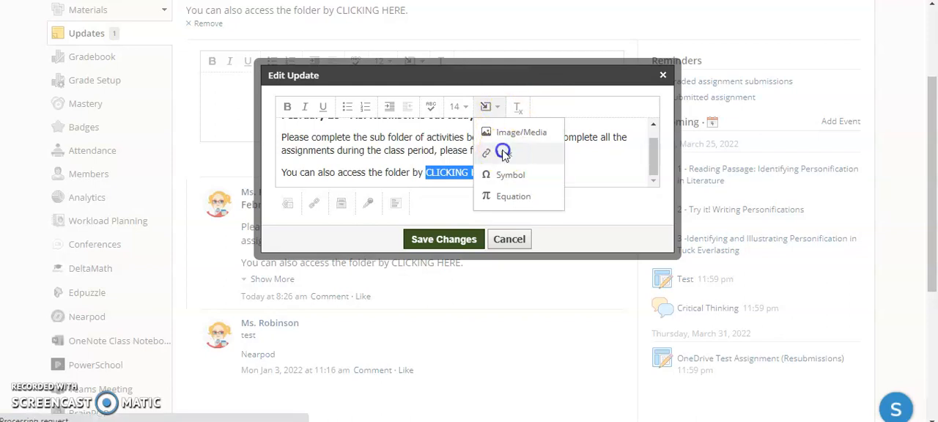
pyautogui.click(489, 149)
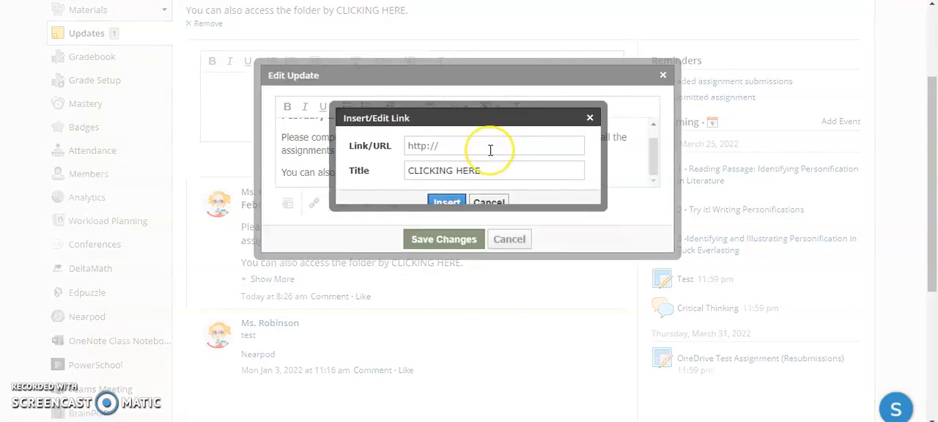
pyautogui.hotkey('ctrl', 'v')
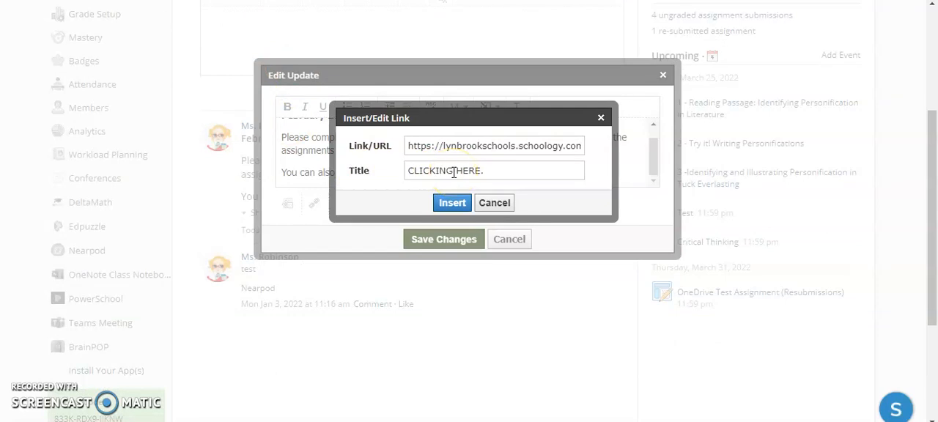
pyautogui.click(448, 144)
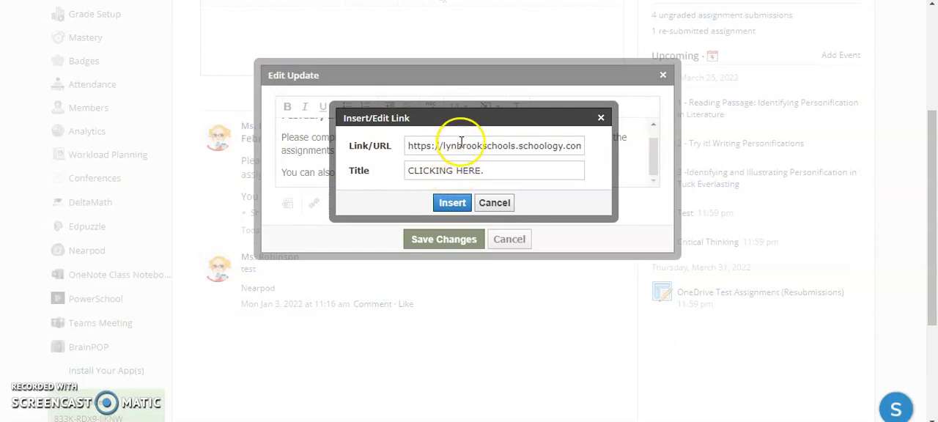
pyautogui.click(450, 204)
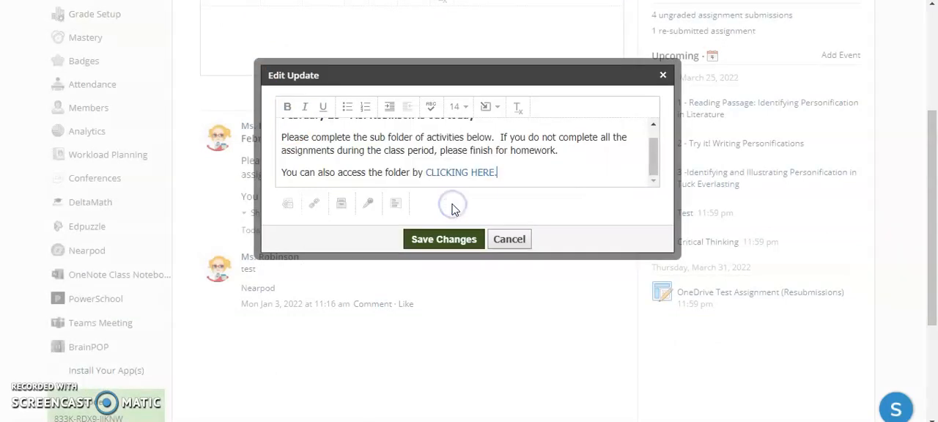
pyautogui.click(439, 172)
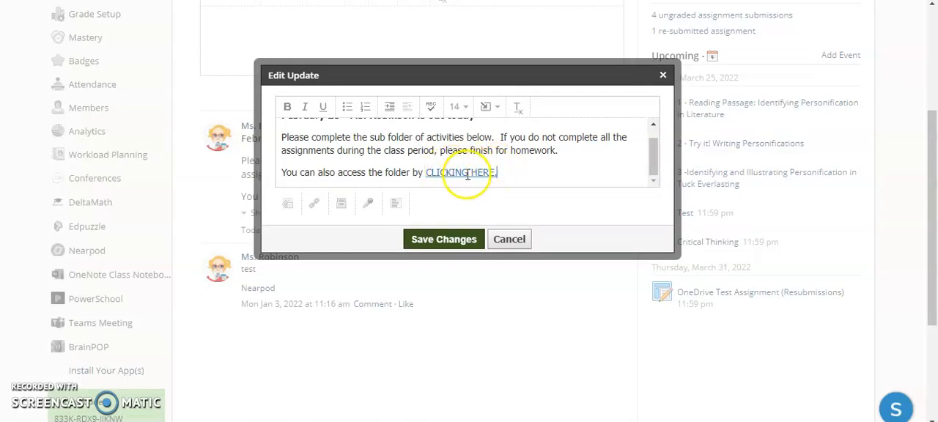
# - Save the edited update and test the announcement's CLICKING HERE link from the course materials page
pyautogui.click(419, 238)
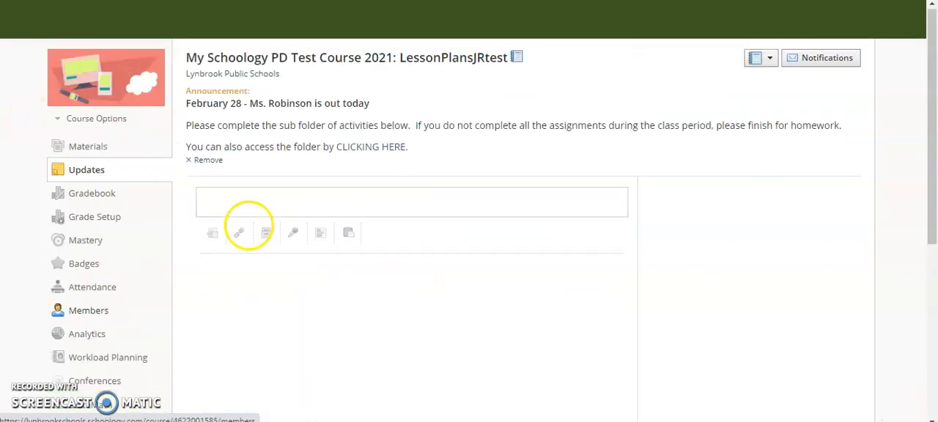
pyautogui.click(85, 146)
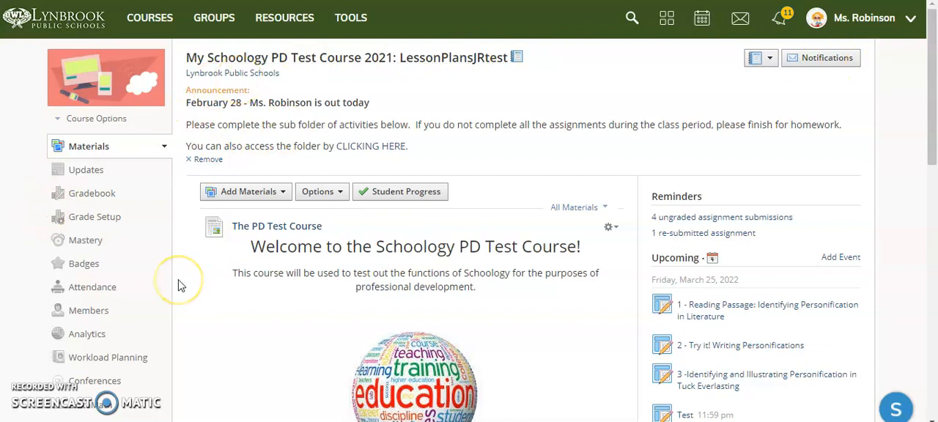
pyautogui.click(367, 149)
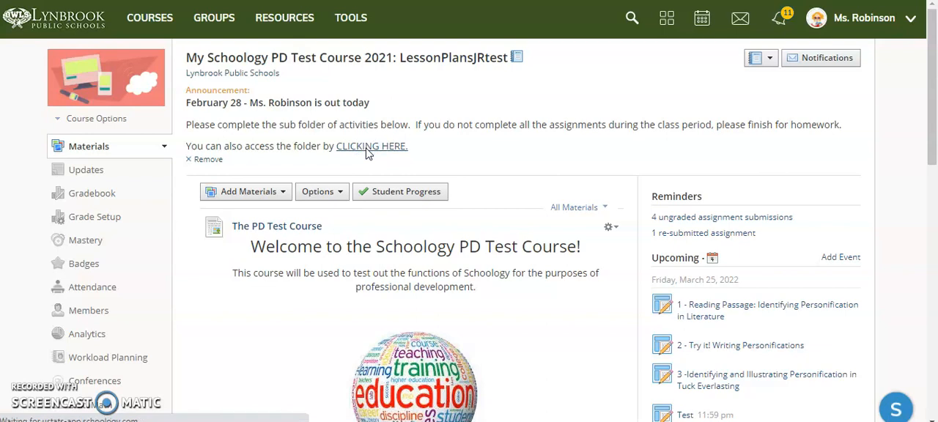